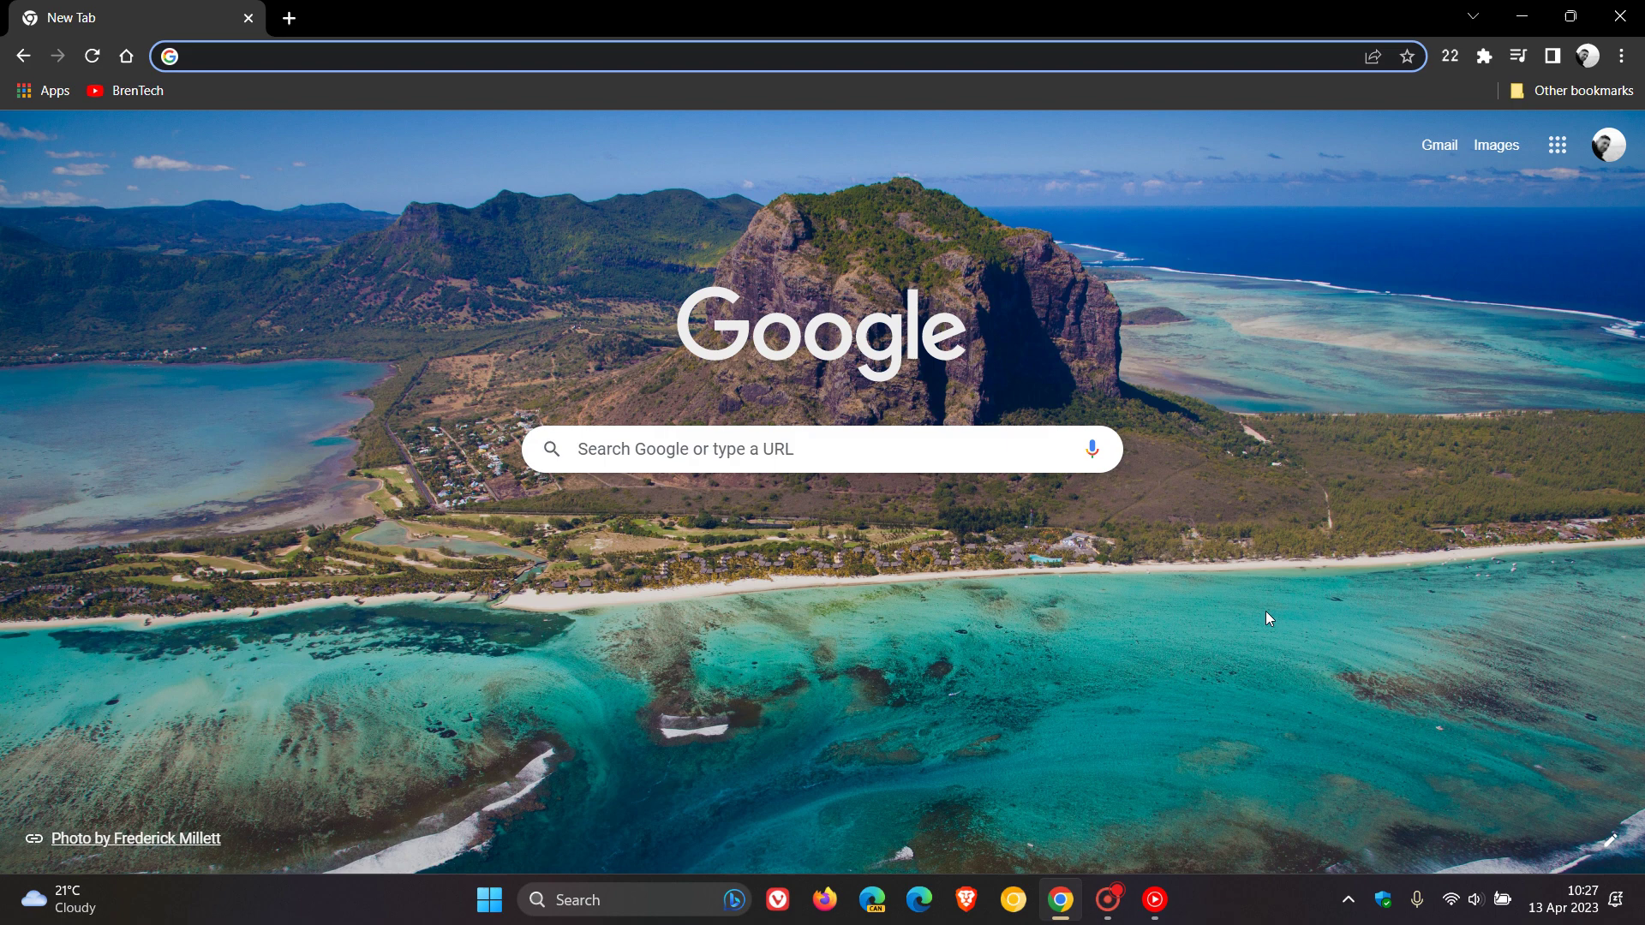
Open Chrome's three-dot main menu.
left_click(1621, 54)
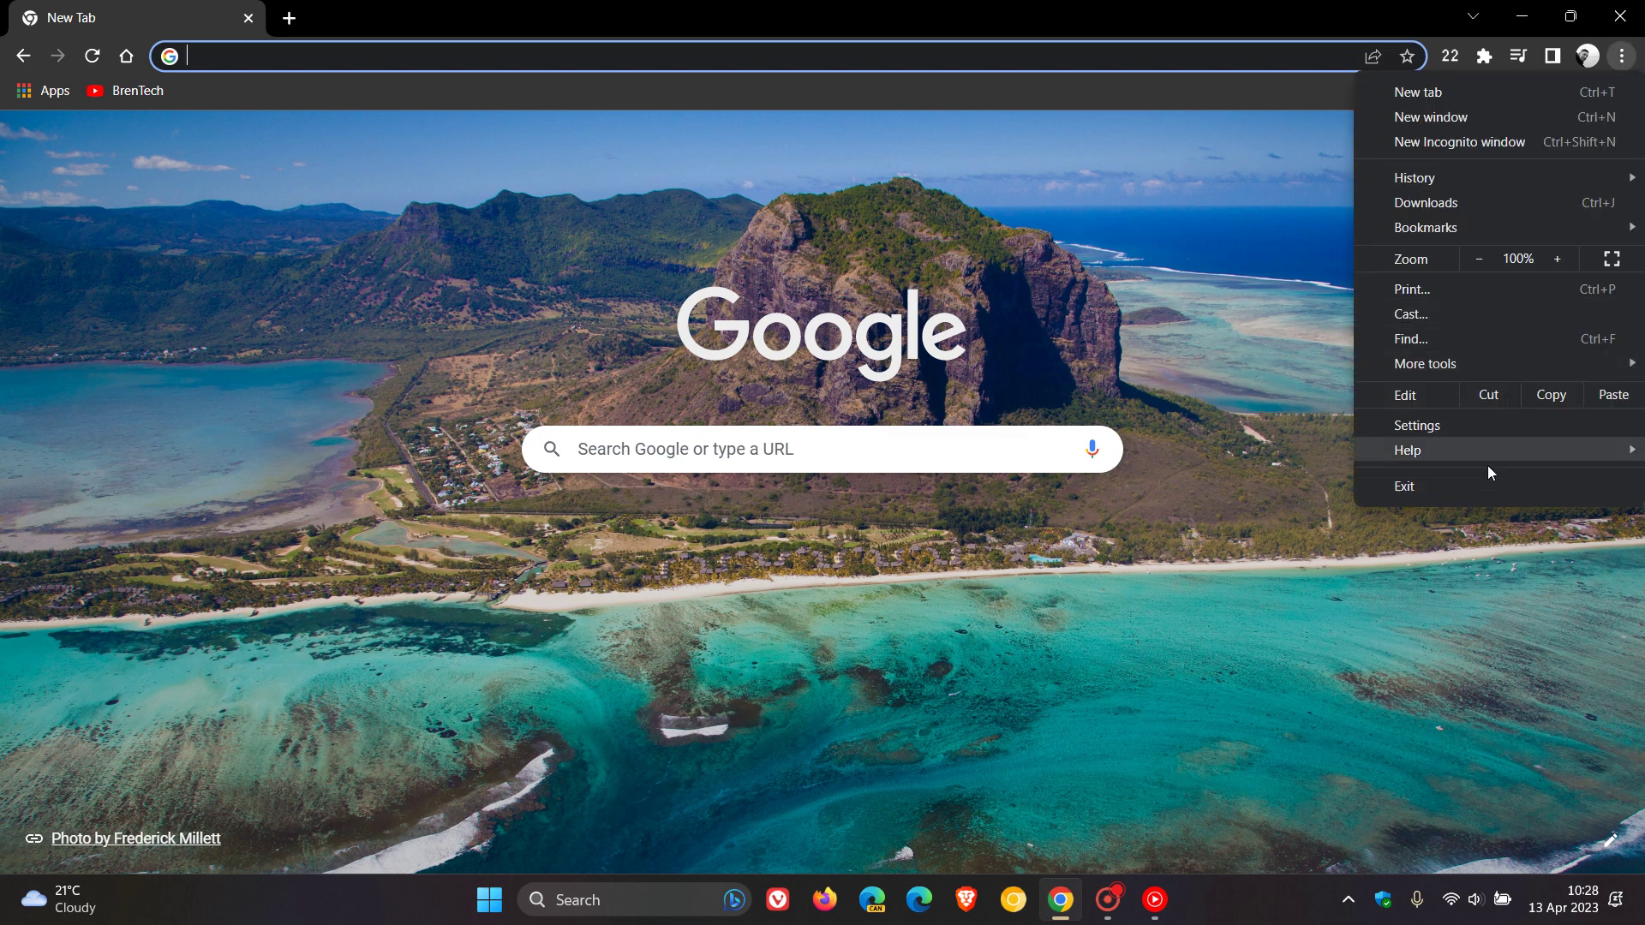
Open About Google Chrome and highlight the '87' in version 112.0.5615.87.
mouse_move(1408, 450)
left_click(1262, 462)
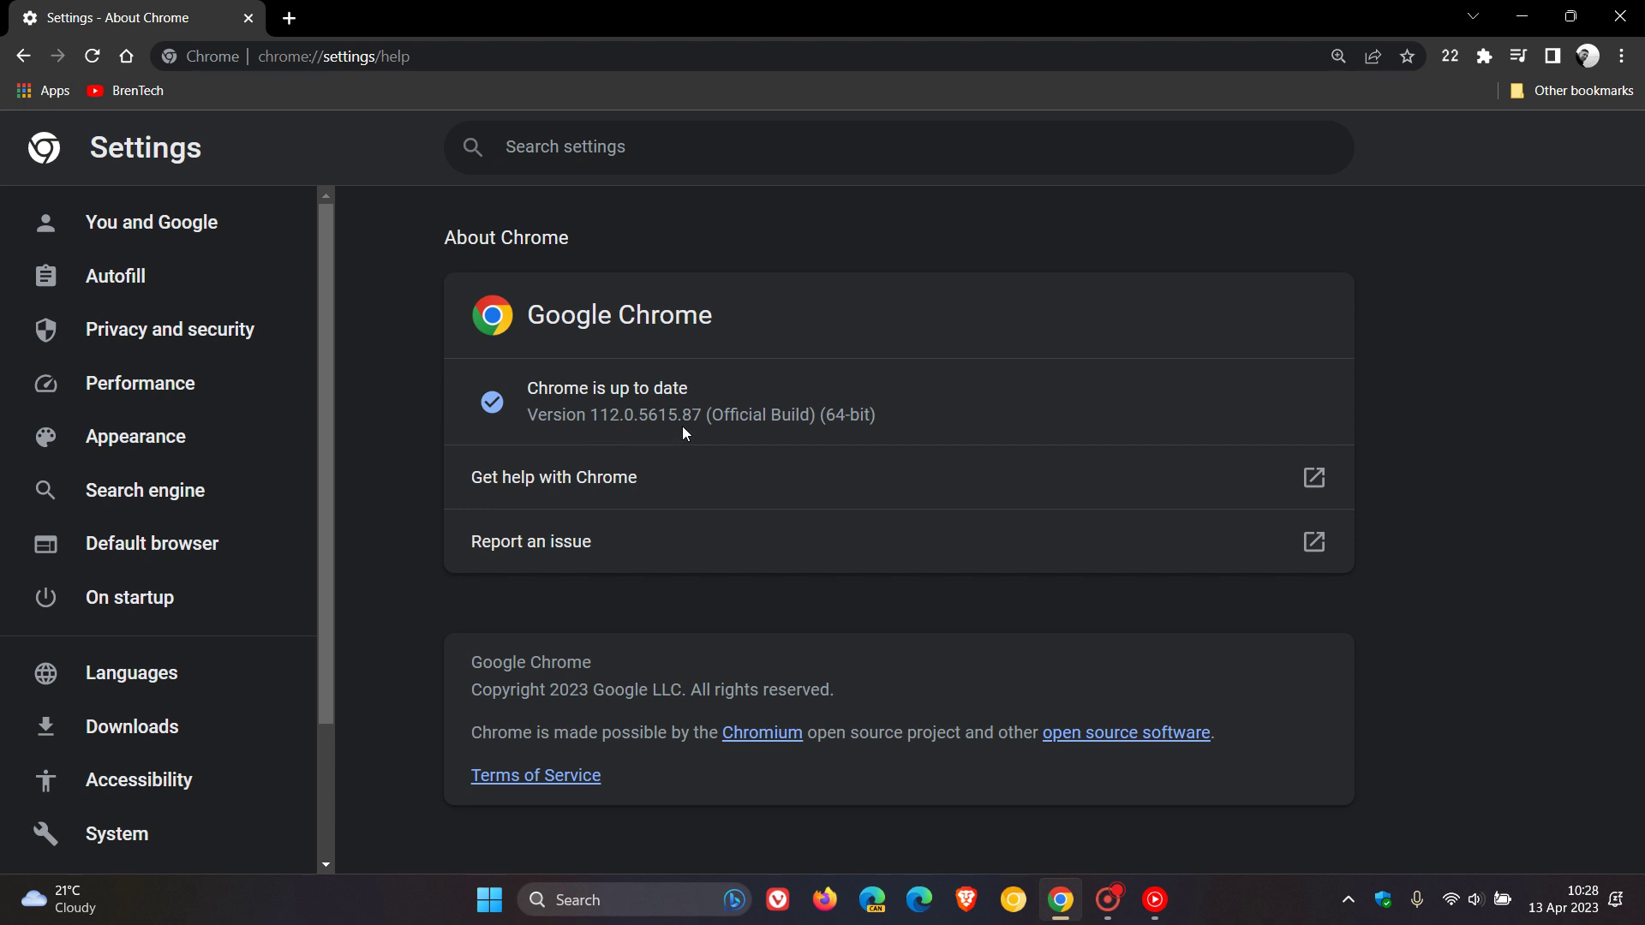
left_click_drag(681, 418, 701, 418)
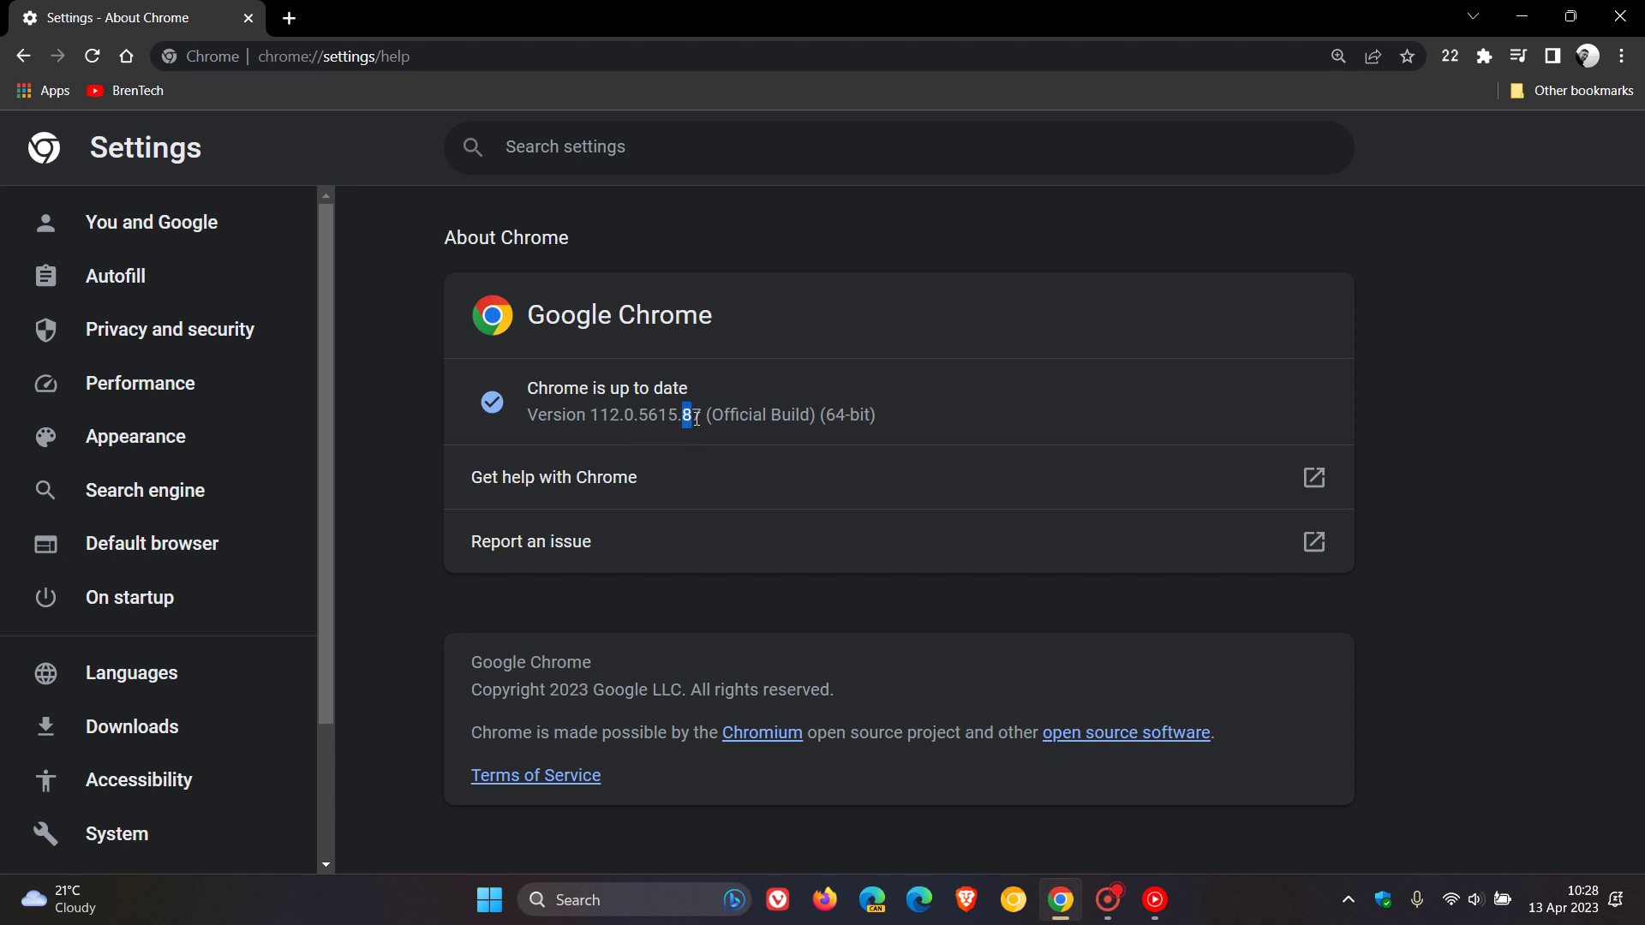
left_click(1004, 351)
Go Home from the About page to a fresh Google search tab.
left_click(126, 56)
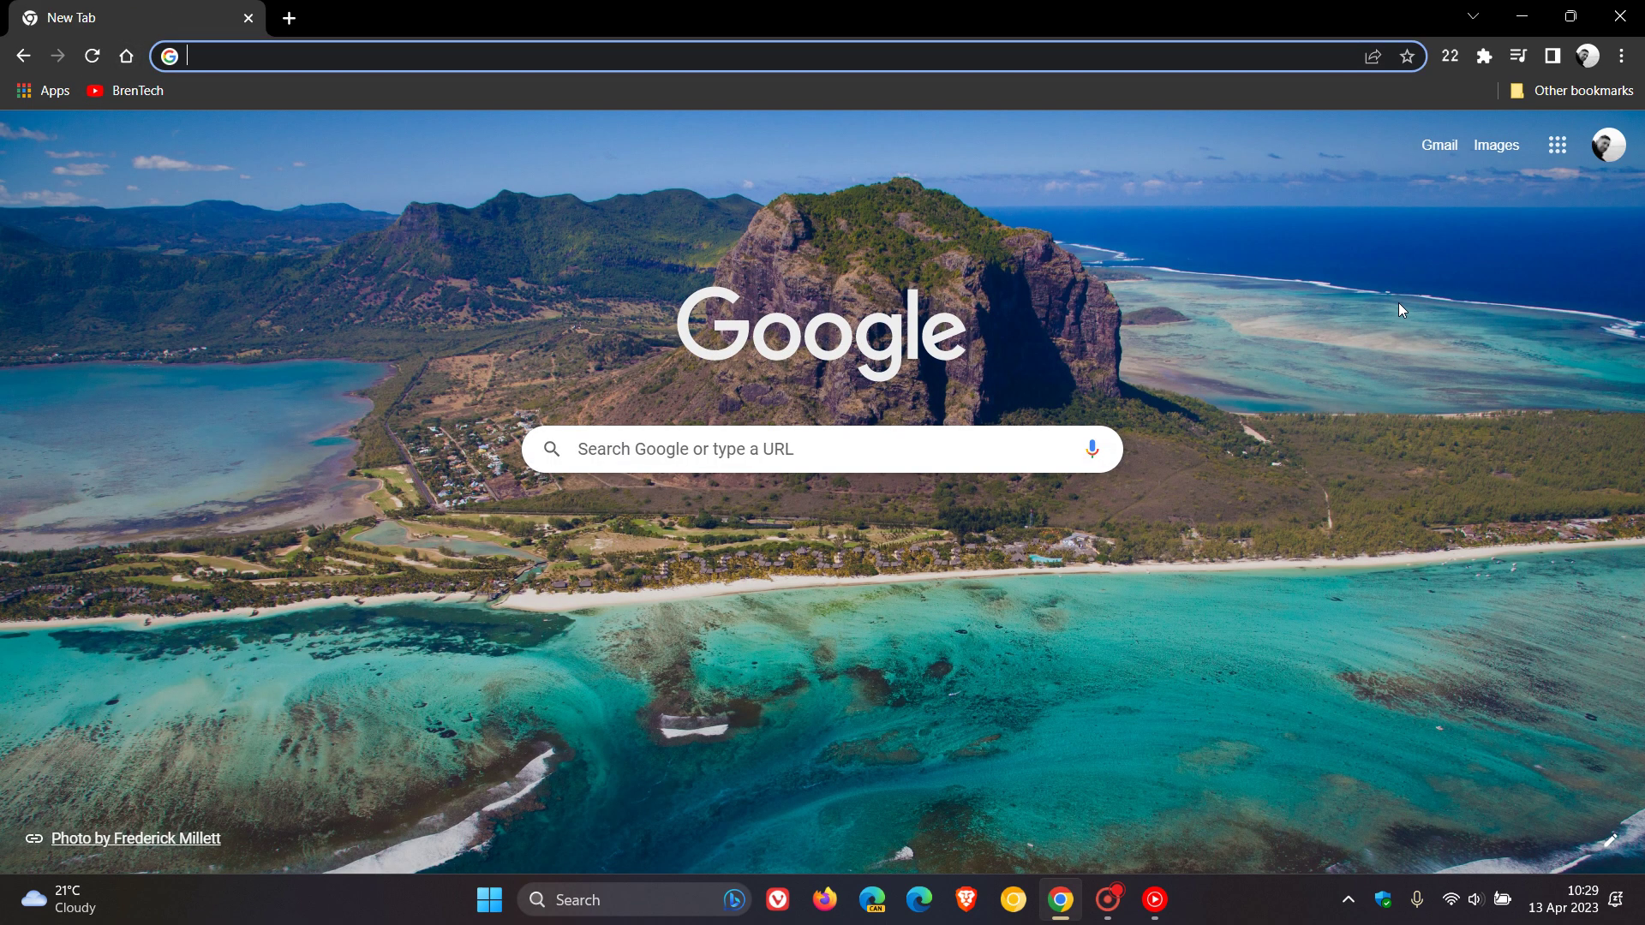